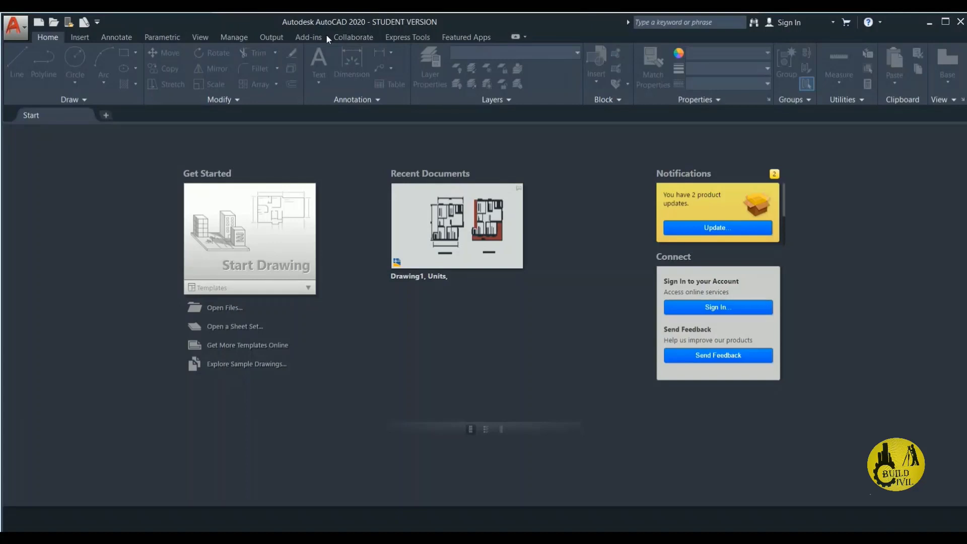
# Start a new drawing, check the available workspaces, and turn on the menu bar.
pyautogui.click(280, 249)
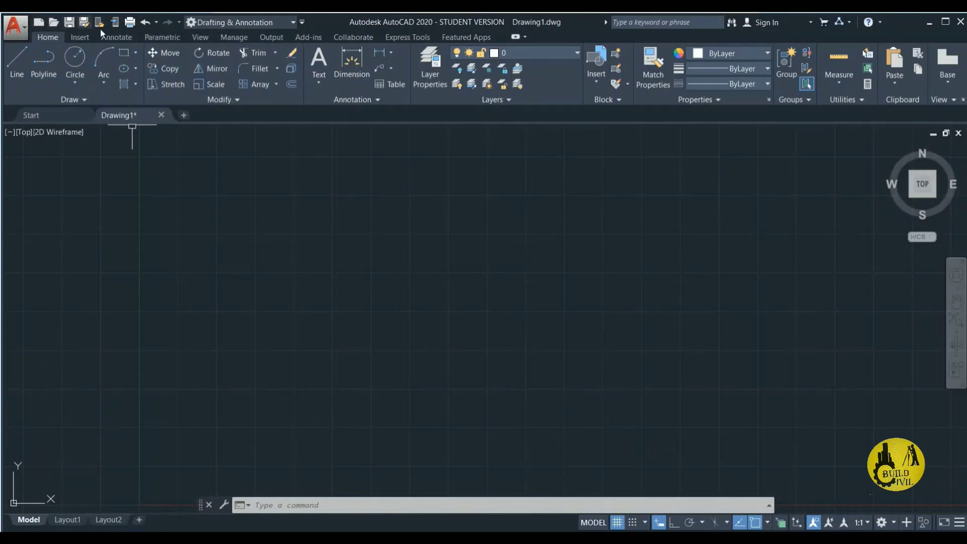
pyautogui.click(292, 22)
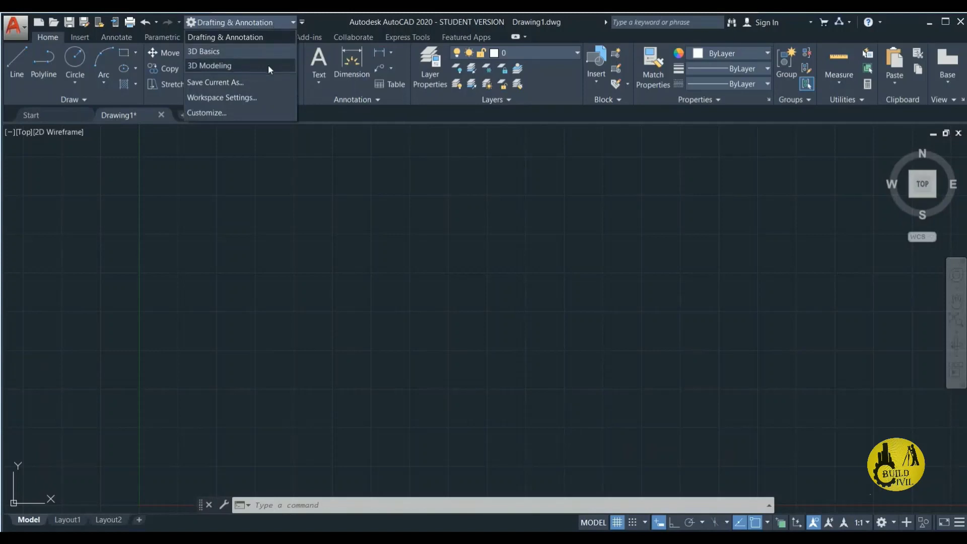
pyautogui.click(296, 24)
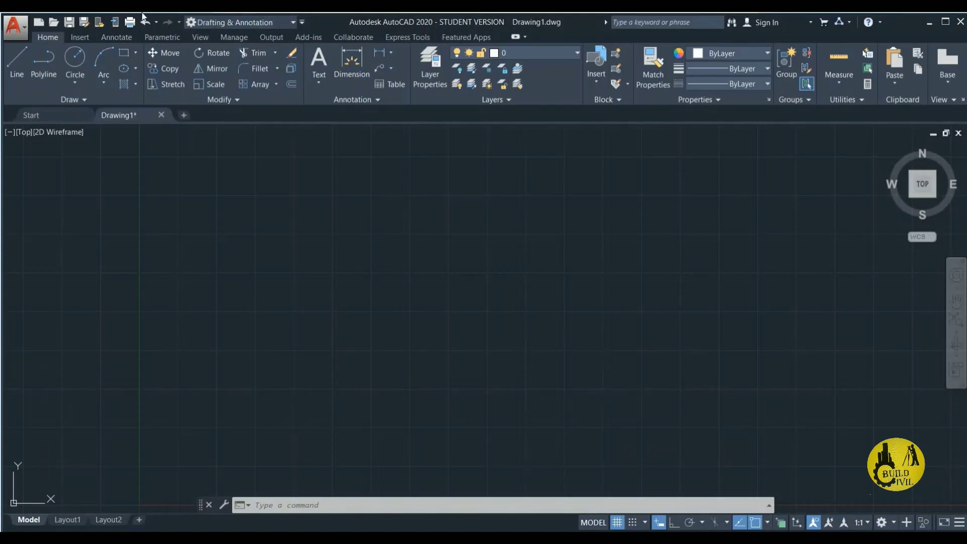
pyautogui.click(302, 22)
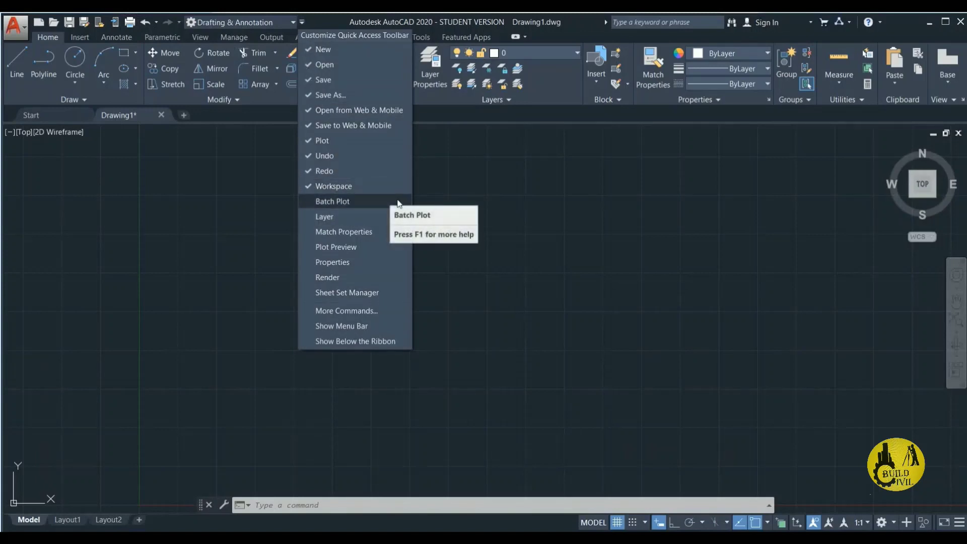
pyautogui.click(381, 325)
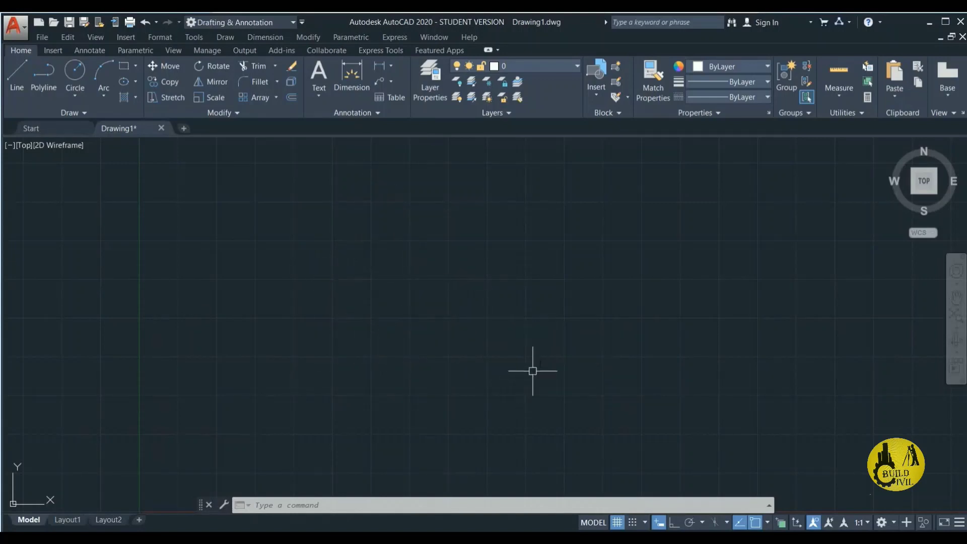
pyautogui.moveTo(925, 199)
pyautogui.scroll(2, 545, 285)
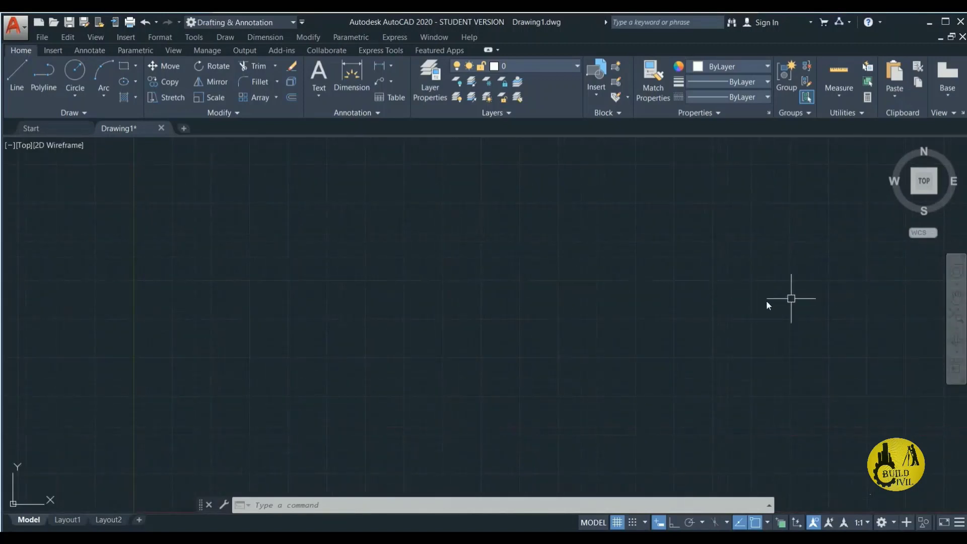
pyautogui.scroll(-2, 733, 307)
pyautogui.scroll(-1, 691, 287)
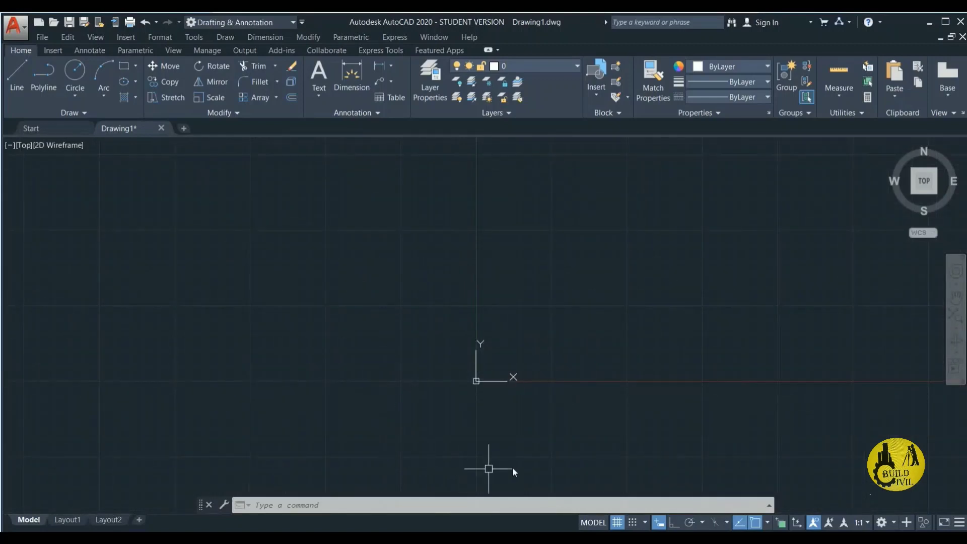
pyautogui.scroll(-2, 467, 415)
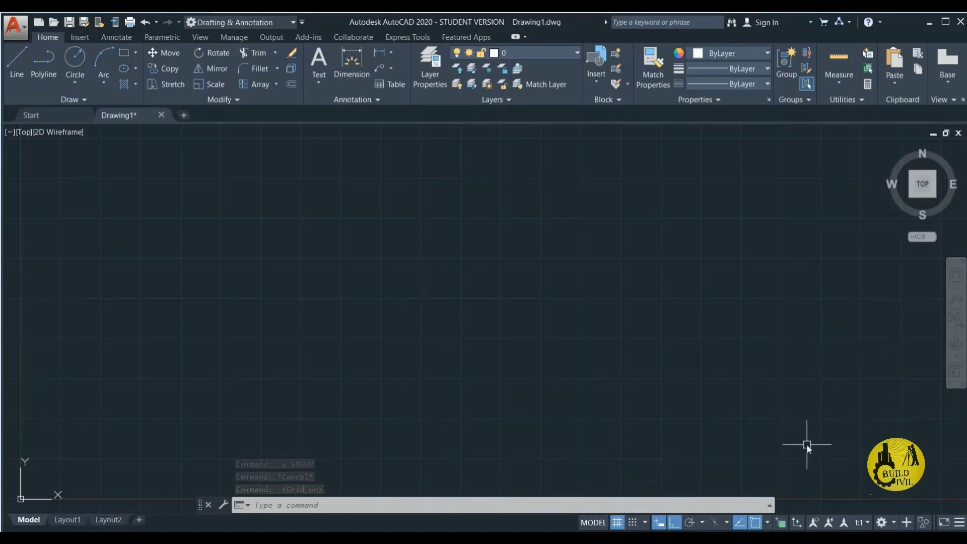
# Turn off the drawing grid and try entering the command letters LI at the cursor.
pyautogui.click(617, 521)
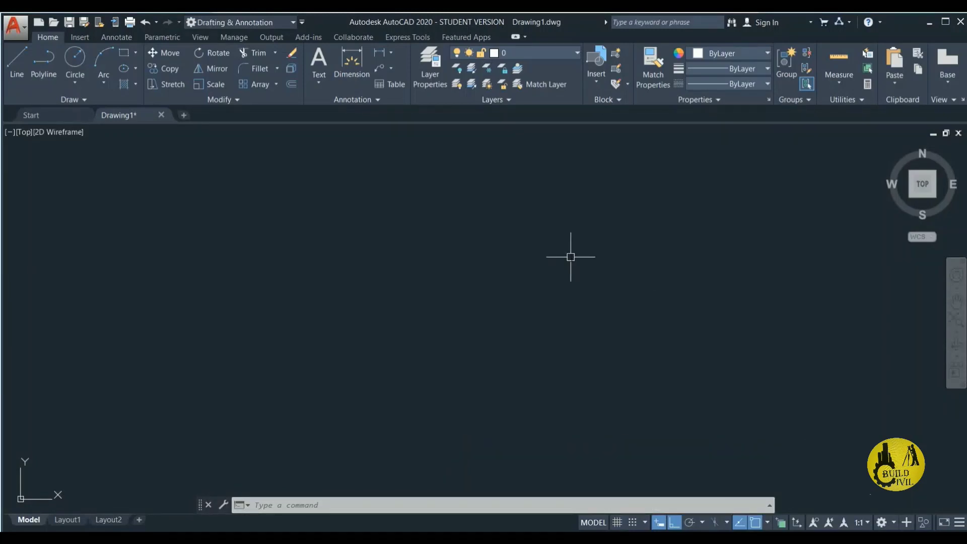
pyautogui.write('LI')
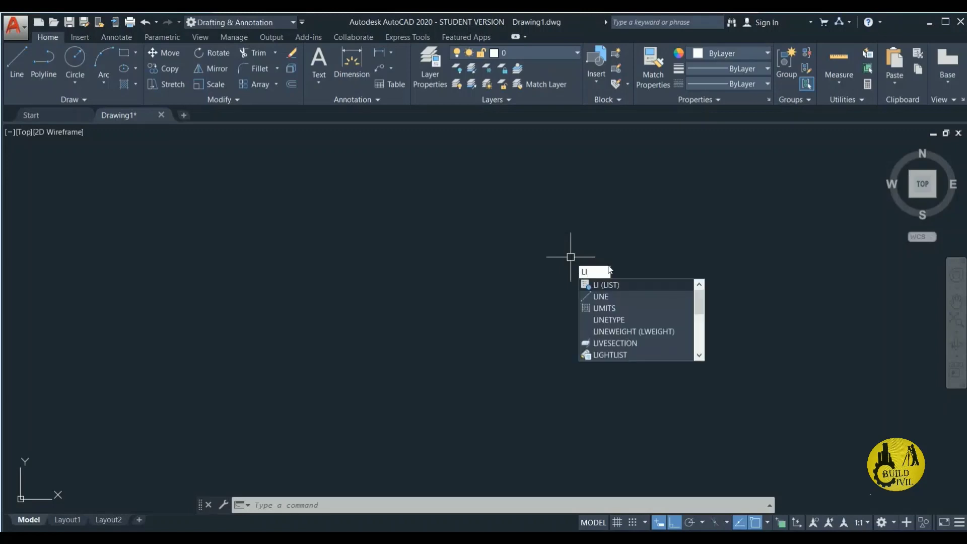
pyautogui.press('F7')
pyautogui.press('Escape')
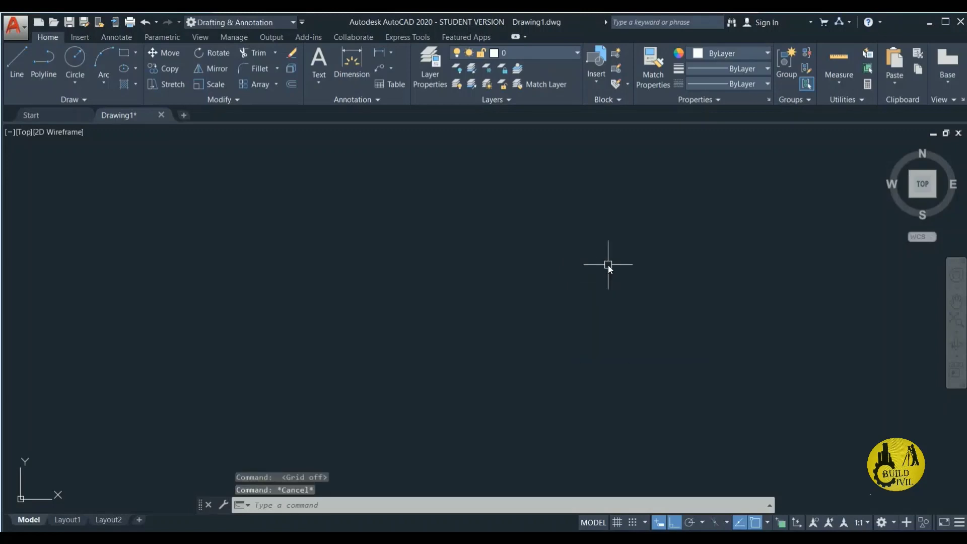
# Turn off dynamic input and try entering LINE in the command line instead of at the cursor.
pyautogui.click(660, 523)
pyautogui.write('l')
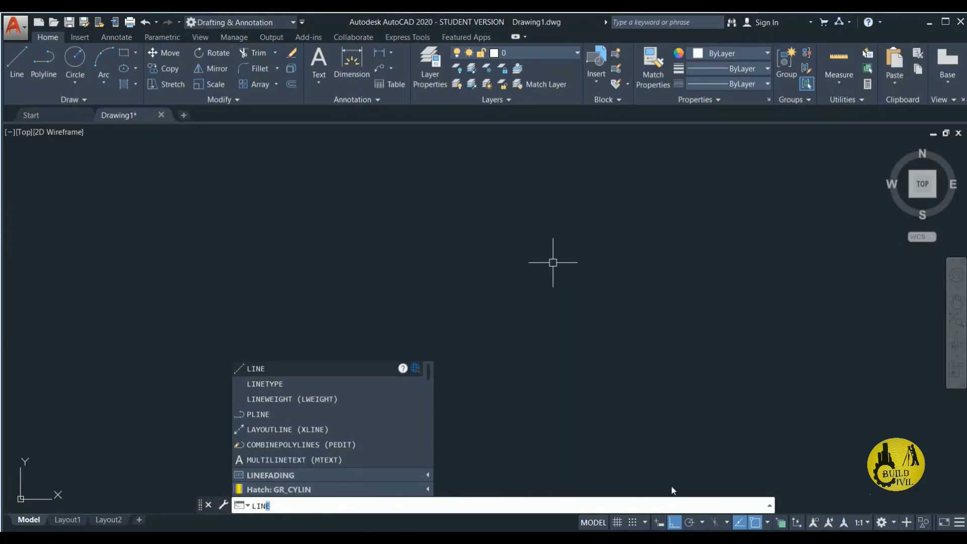
pyautogui.press('Escape')
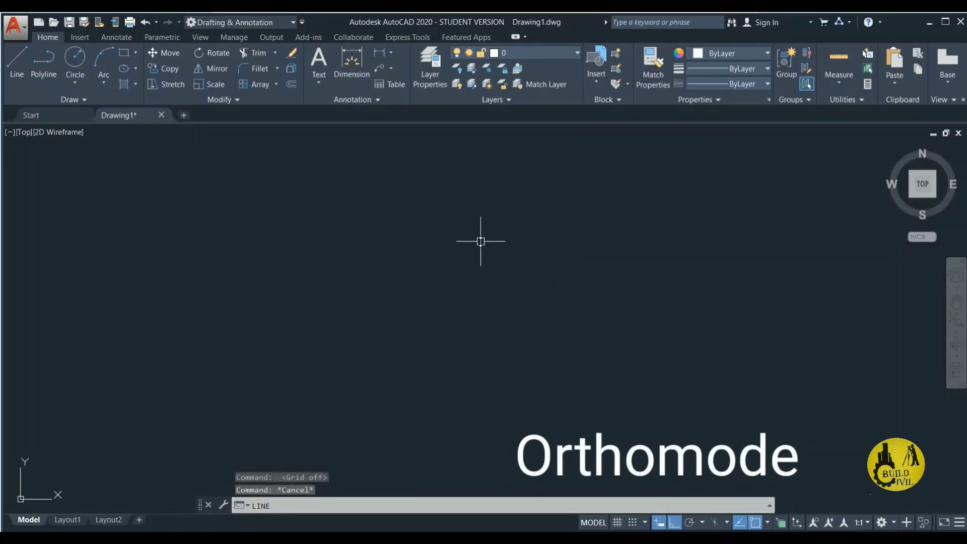
# Draw a continuous chain of eleven alternating horizontal and vertical line segments with ortho mode on, forming overlapping rectangular shapes.
pyautogui.click(11, 56)
pyautogui.click(255, 204)
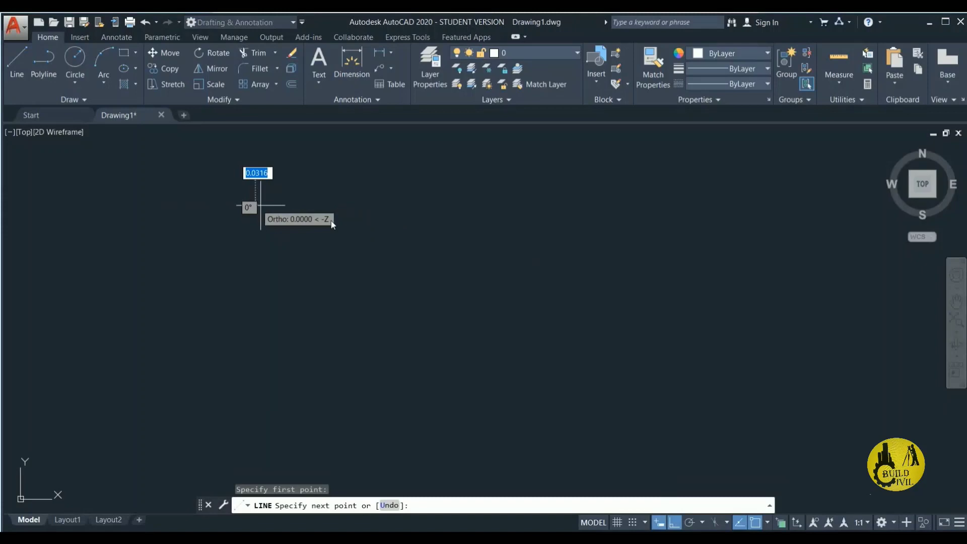
pyautogui.click(532, 224)
pyautogui.click(532, 375)
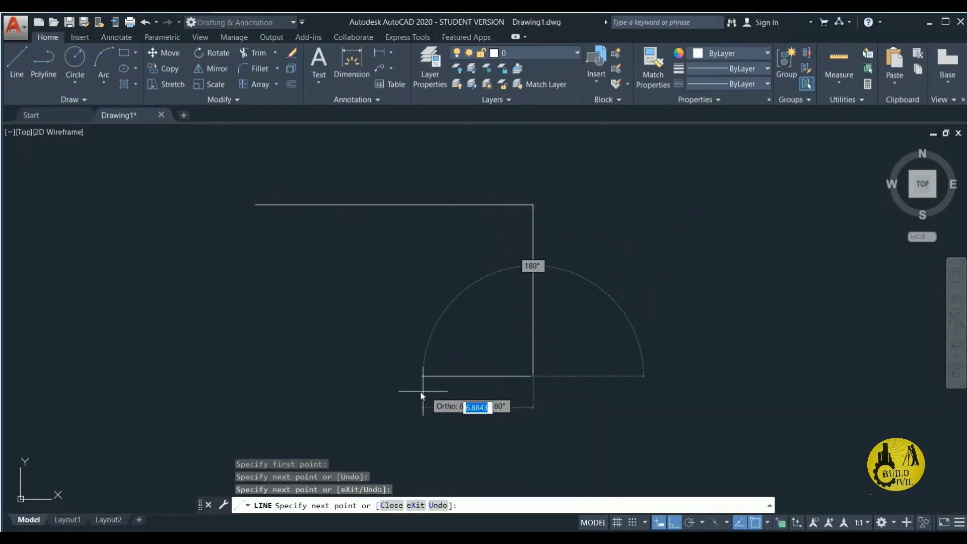
pyautogui.click(402, 375)
pyautogui.click(419, 153)
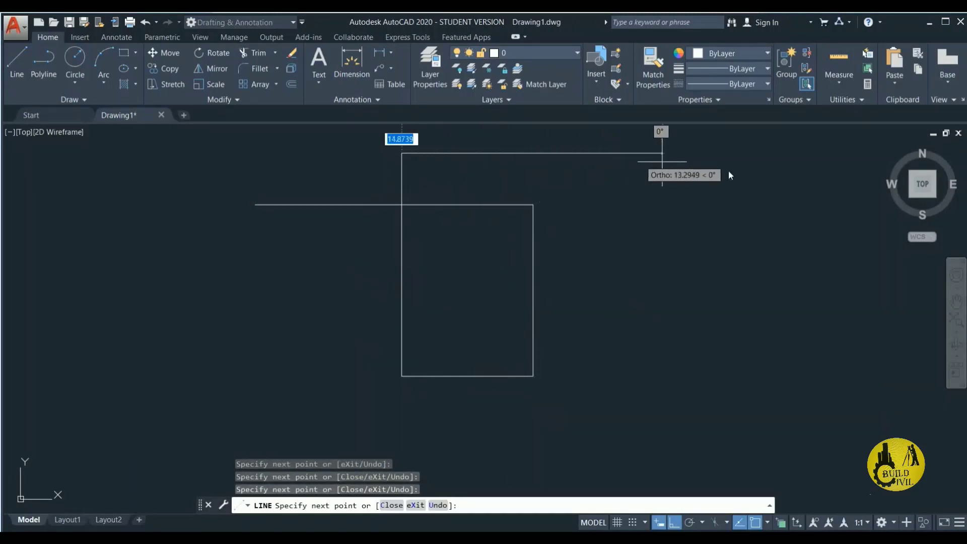
pyautogui.click(758, 157)
pyautogui.click(755, 300)
pyautogui.click(625, 309)
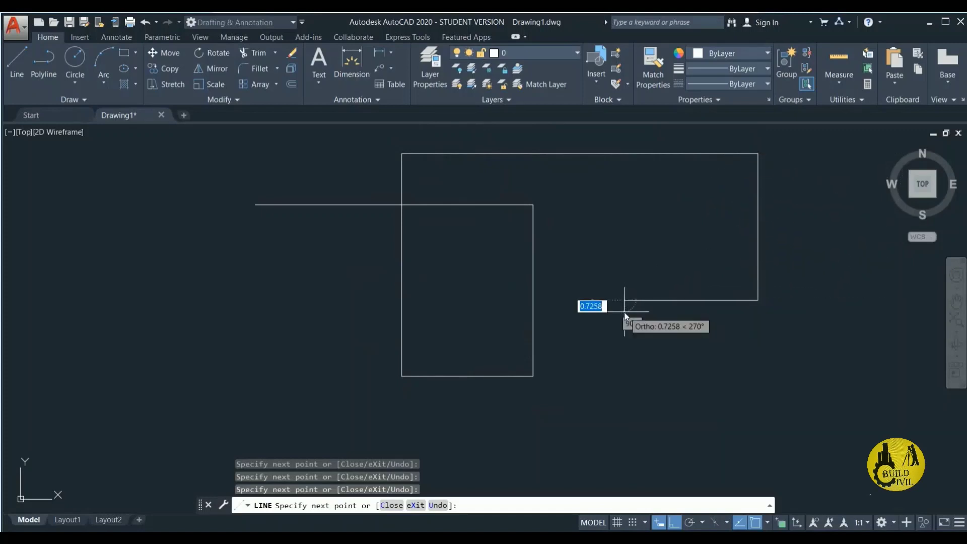
pyautogui.click(637, 422)
pyautogui.click(744, 422)
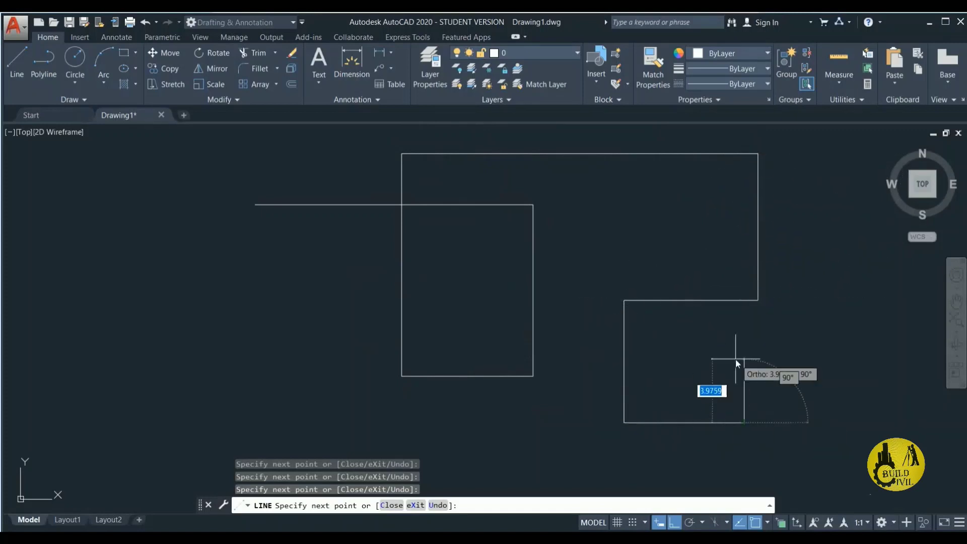
pyautogui.click(720, 258)
pyautogui.click(478, 257)
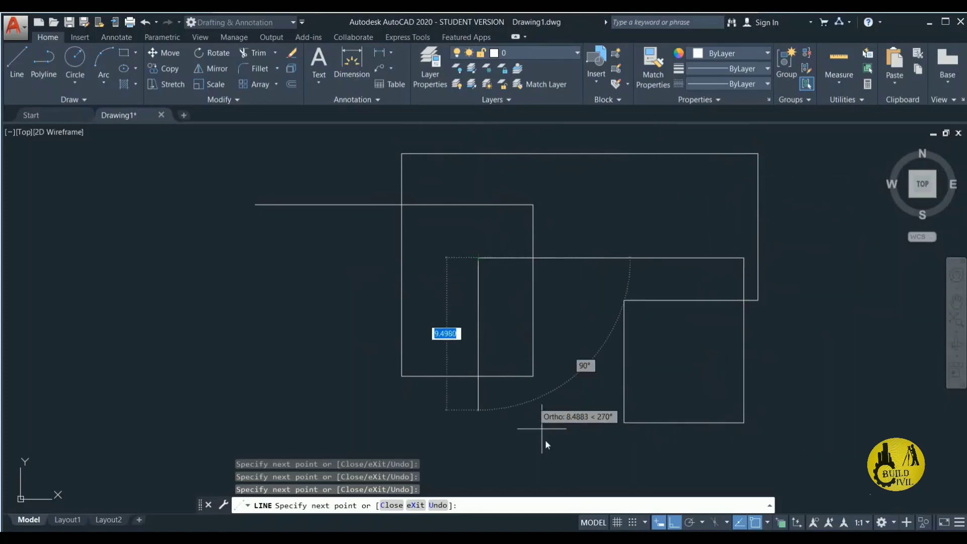
# Turn ortho mode off to angle the pending line segment freely, turn it back on, and end the Line command.
pyautogui.click(673, 522)
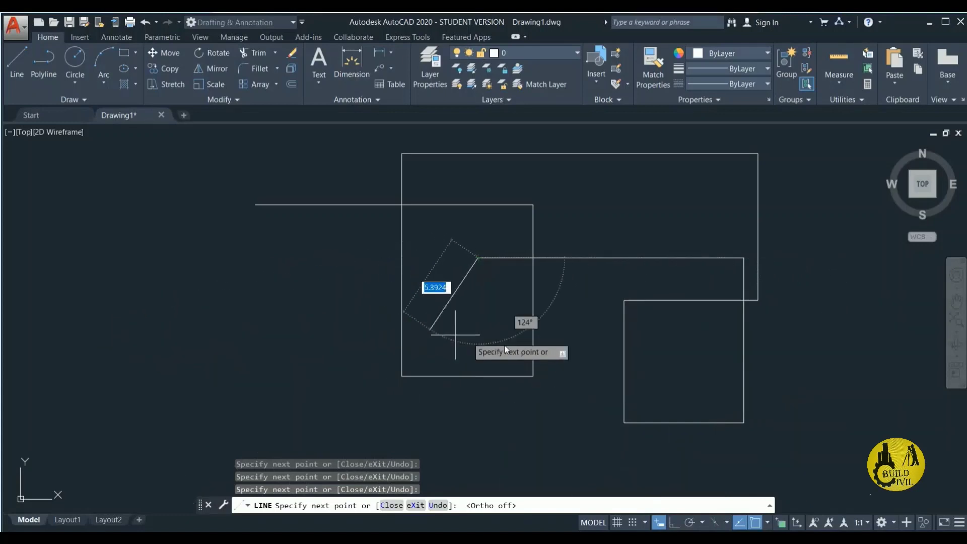
pyautogui.click(675, 522)
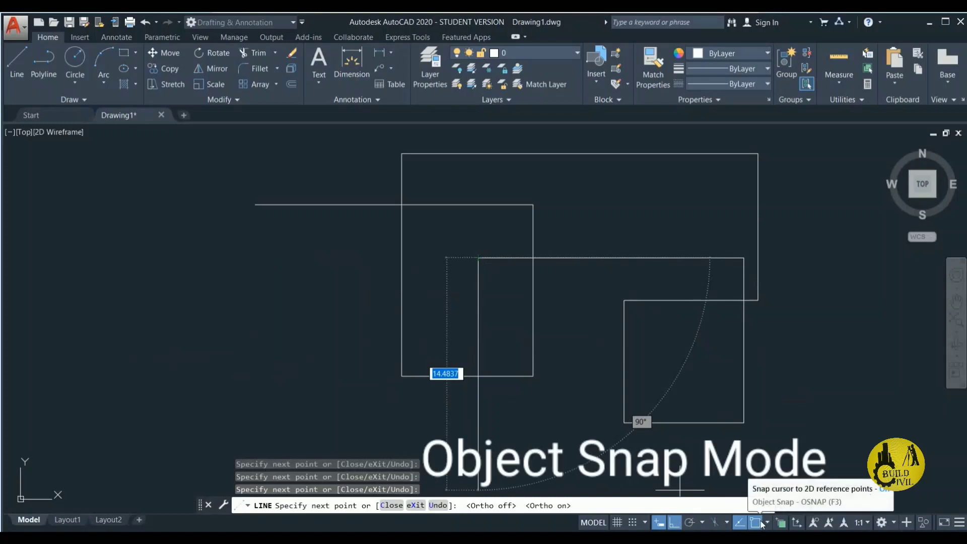
pyautogui.press('Escape')
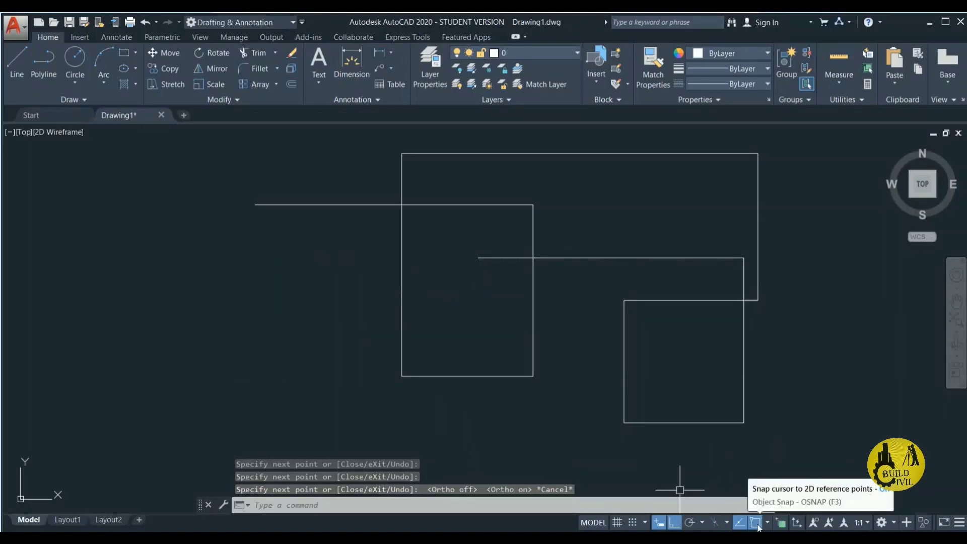
# Try the object snap points with the Line command and review which drawing aids can be shown in the status bar.
pyautogui.click(16, 85)
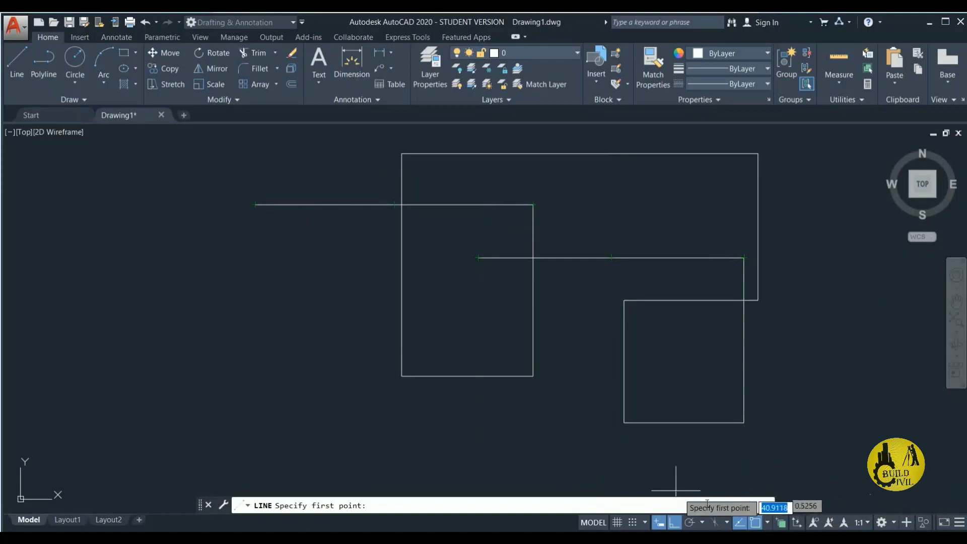
pyautogui.click(959, 524)
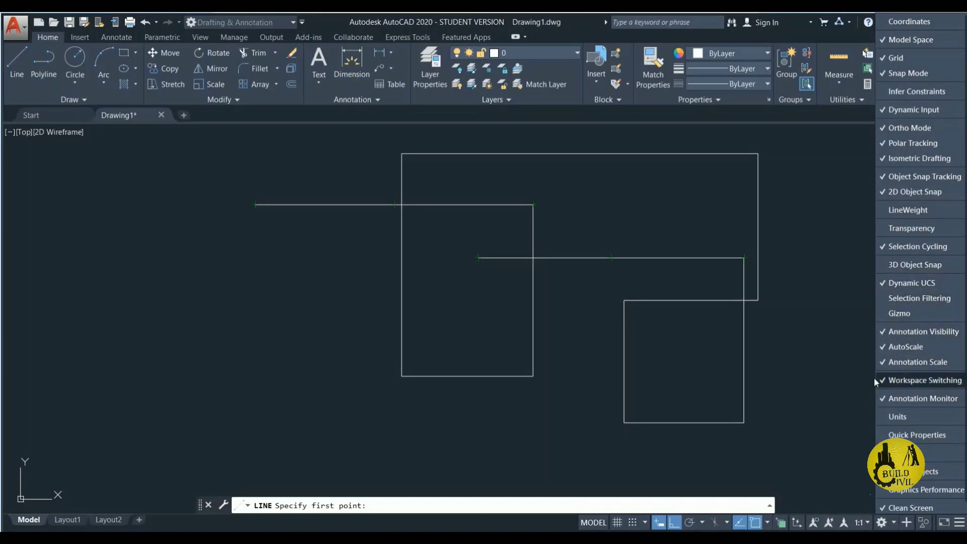
pyautogui.press('Escape')
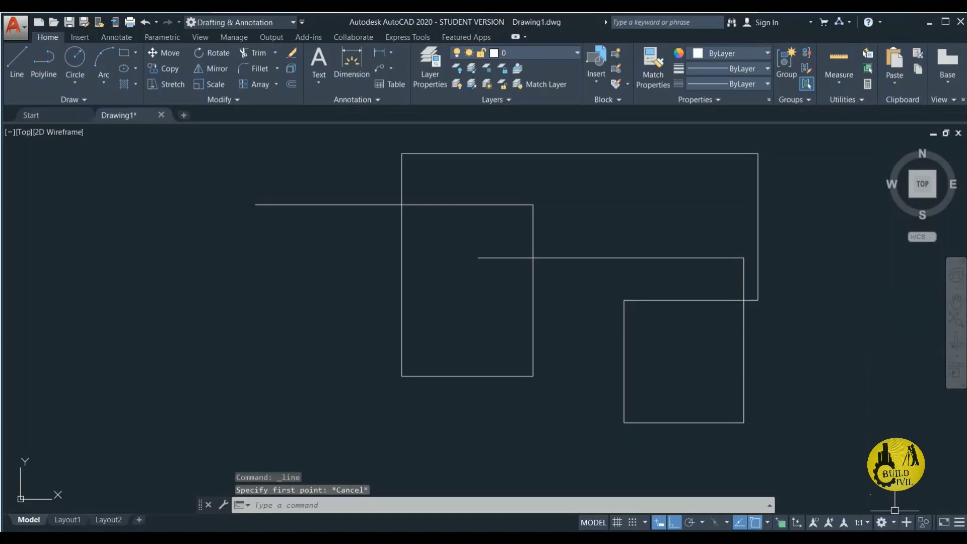
# Turn the Endpoint object snap off, test snapping with the Line command, and turn Endpoint back on.
pyautogui.click(767, 523)
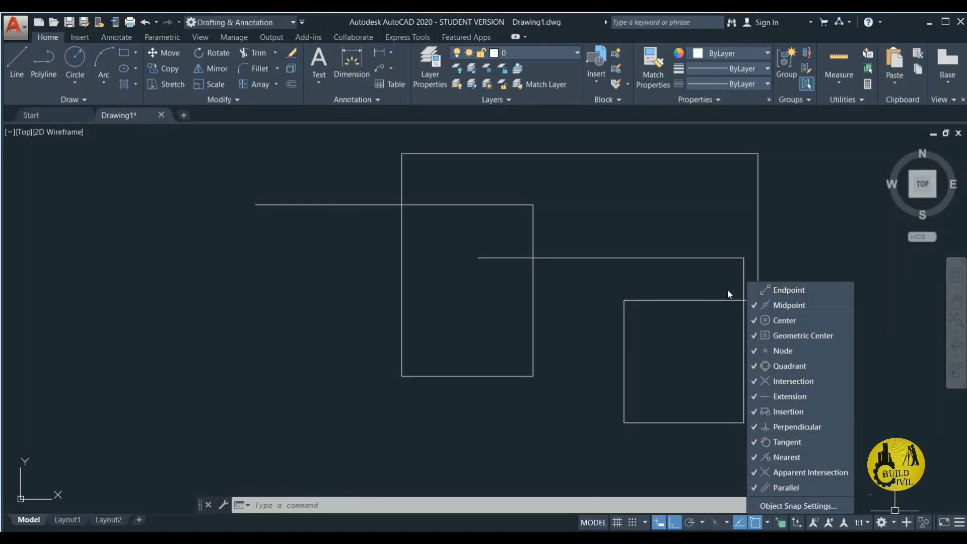
pyautogui.click(12, 57)
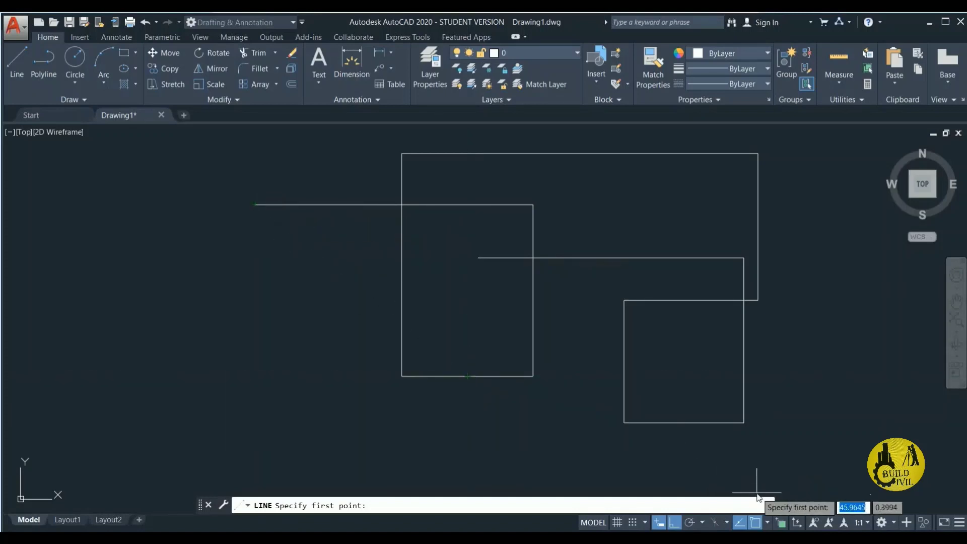
pyautogui.click(767, 523)
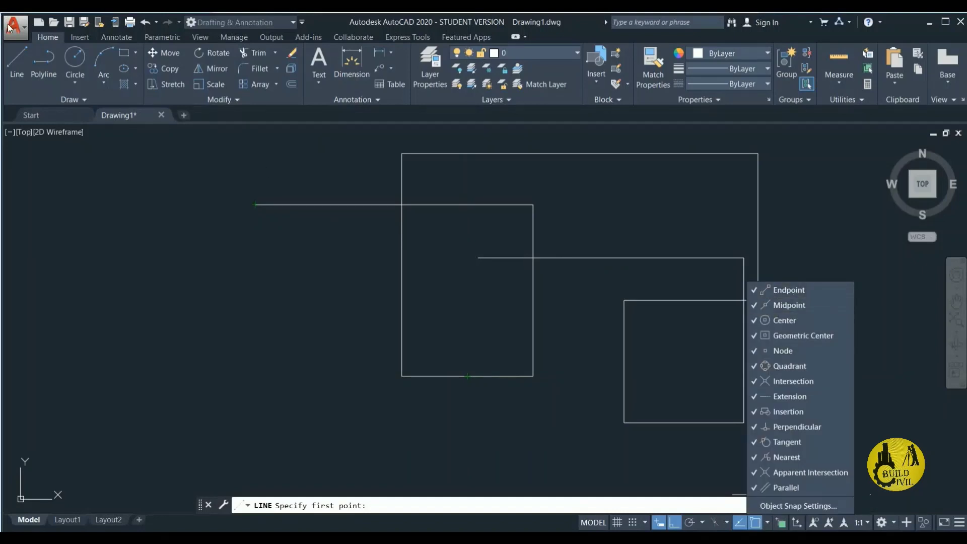
pyautogui.click(19, 57)
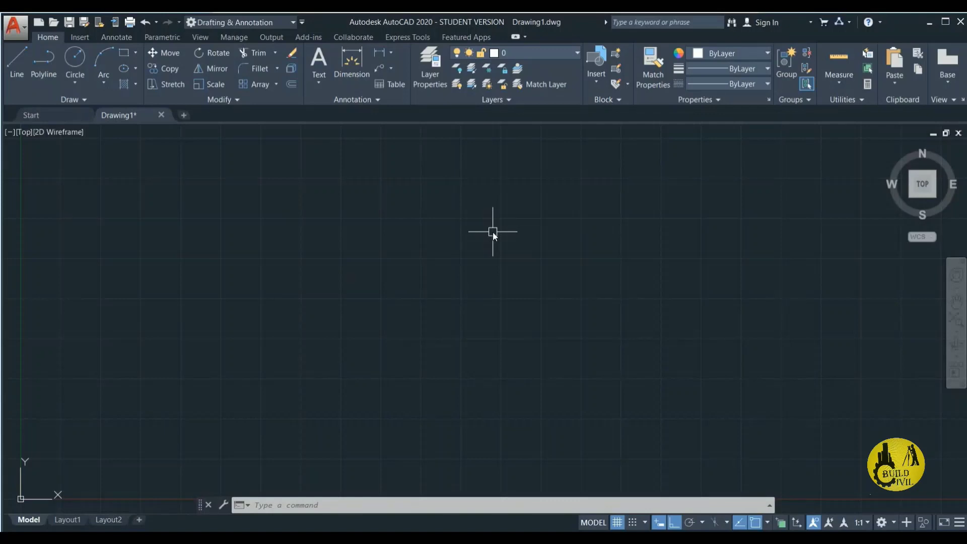
# Open the drawing units settings with UN and choose Inches as the insertion scale.
pyautogui.write('UN')
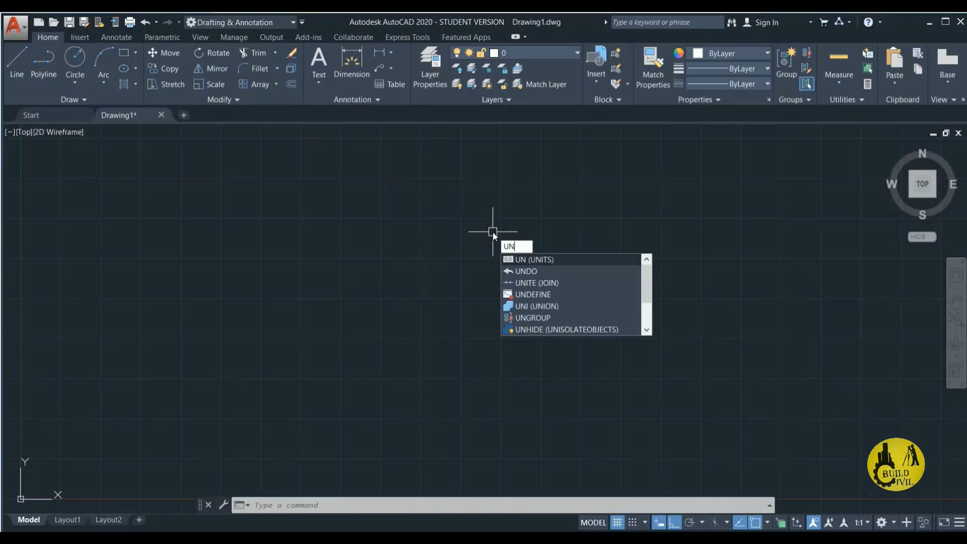
pyautogui.press('Return')
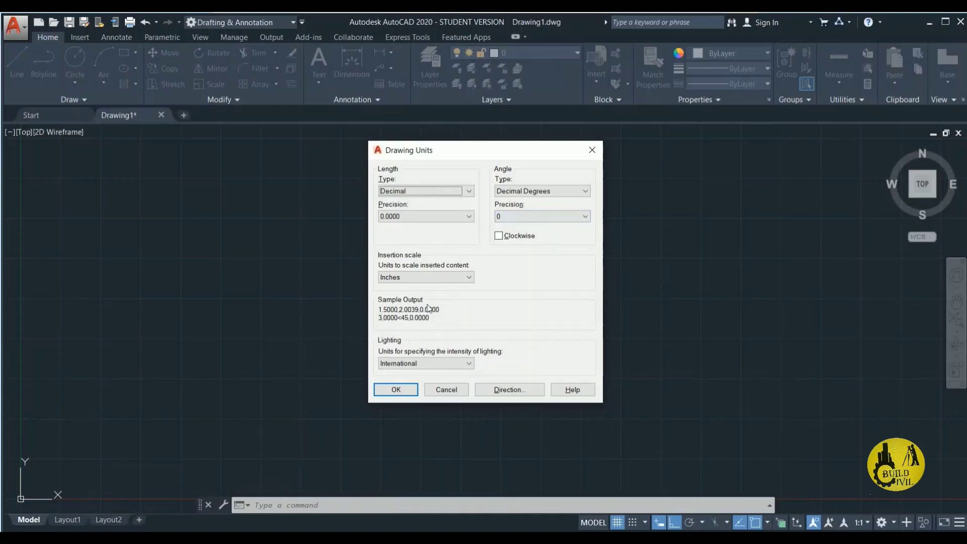
pyautogui.click(469, 278)
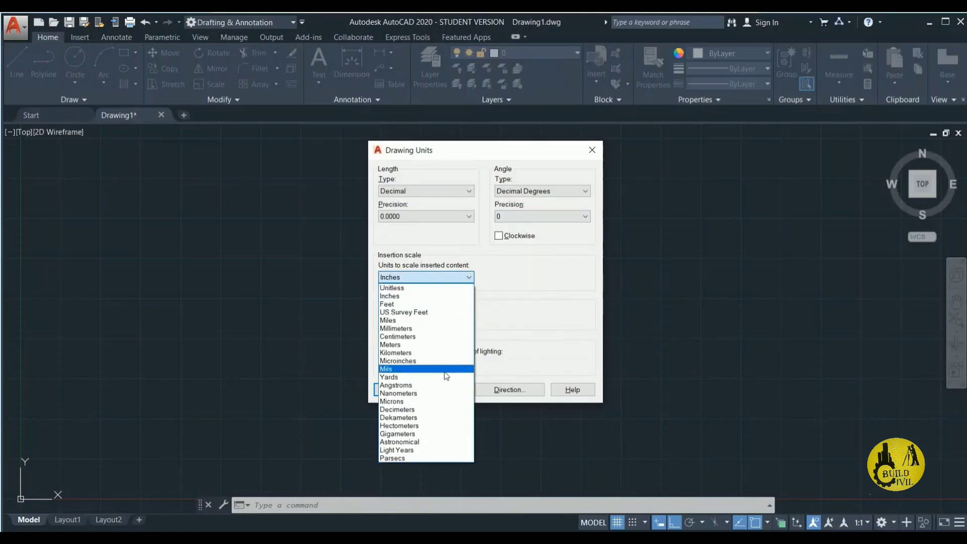
pyautogui.click(434, 296)
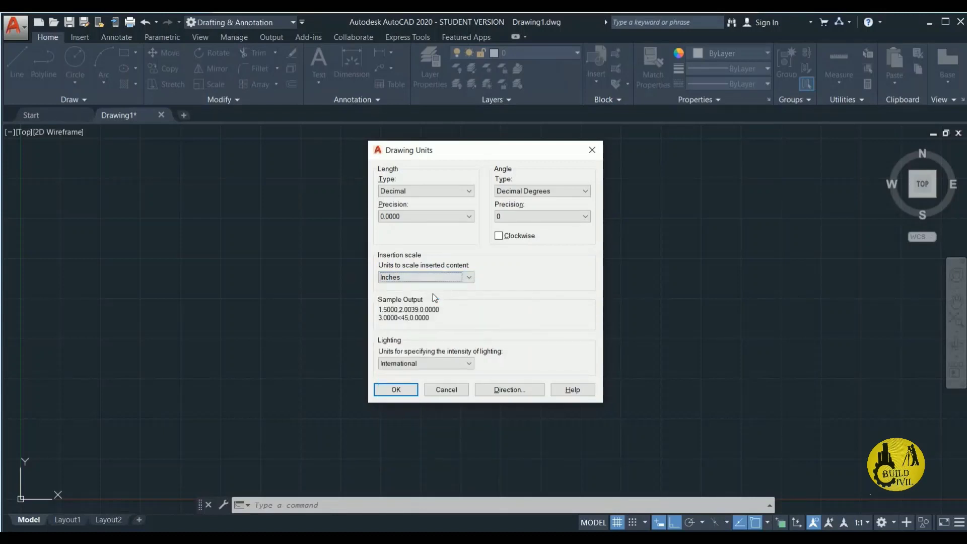
# Set the length type of the drawing units to Architectural.
pyautogui.click(468, 191)
pyautogui.click(468, 191)
pyautogui.click(467, 192)
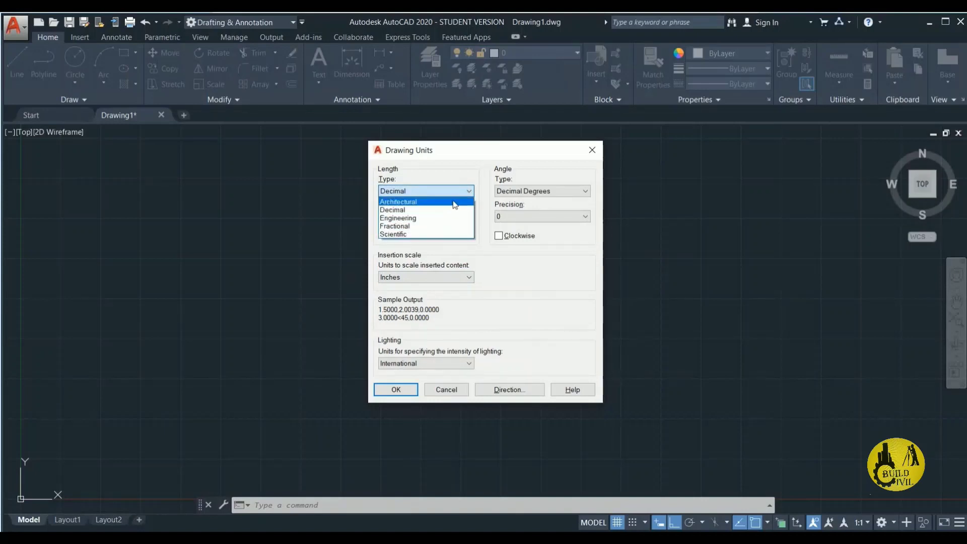
pyautogui.click(458, 202)
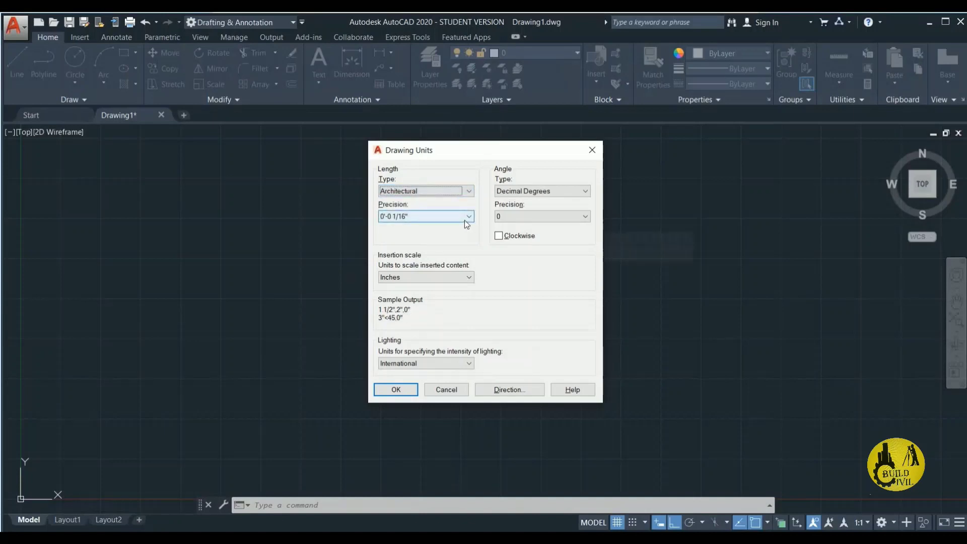
# Set the architectural length precision to 0'-0 1/4" and accept the drawing units.
pyautogui.click(466, 217)
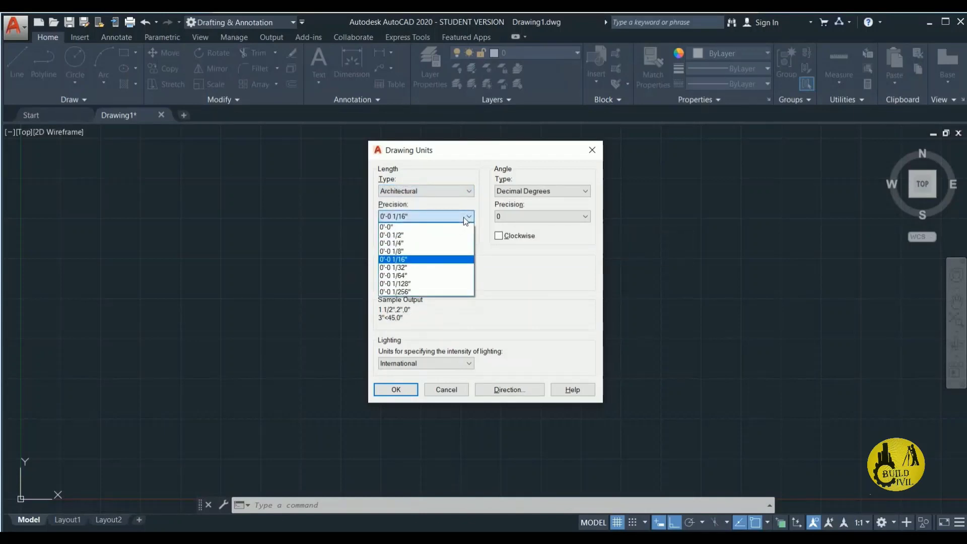
pyautogui.click(455, 244)
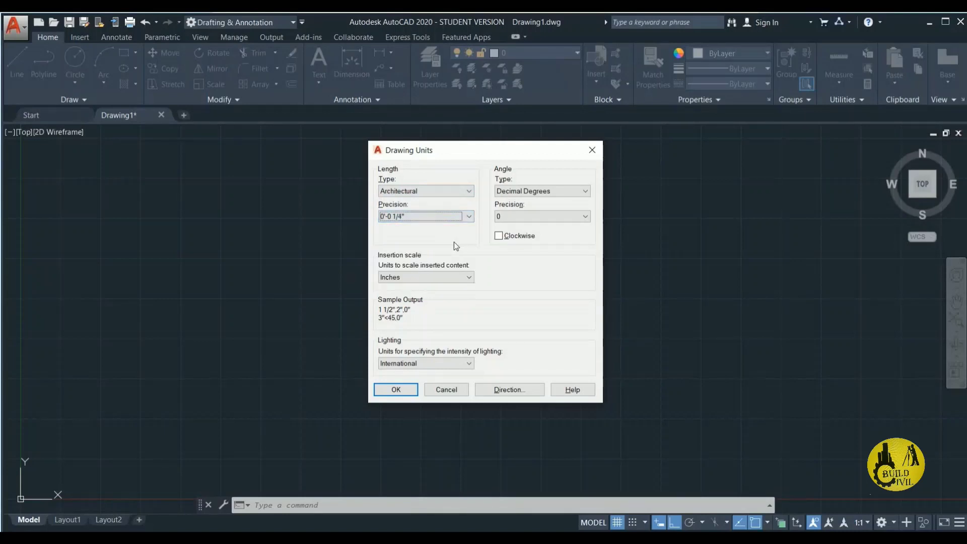
pyautogui.click(402, 390)
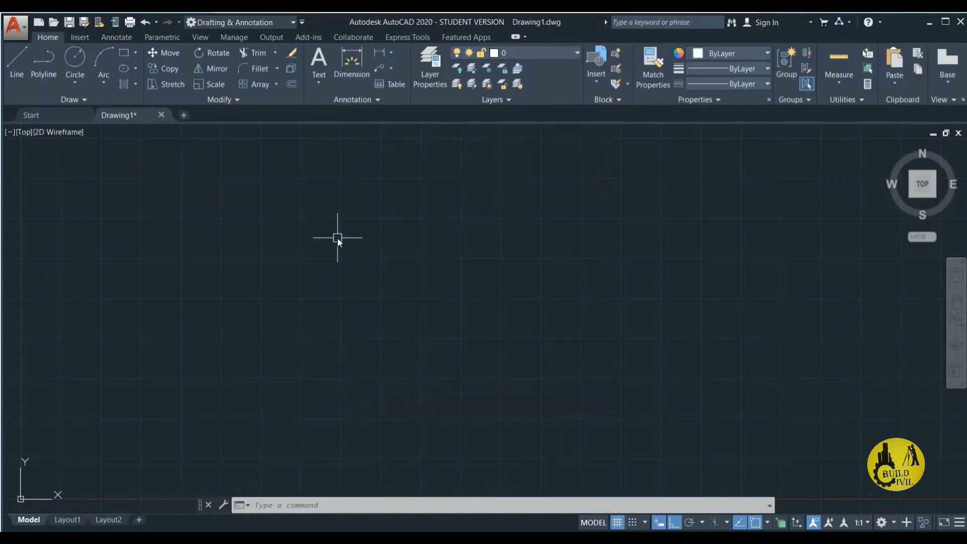
# Start the LIMITS command and set the lower left corner of the model space limits to 0,0.
pyautogui.write('lo')
pyautogui.press('BackSpace')
pyautogui.press('BackSpace')
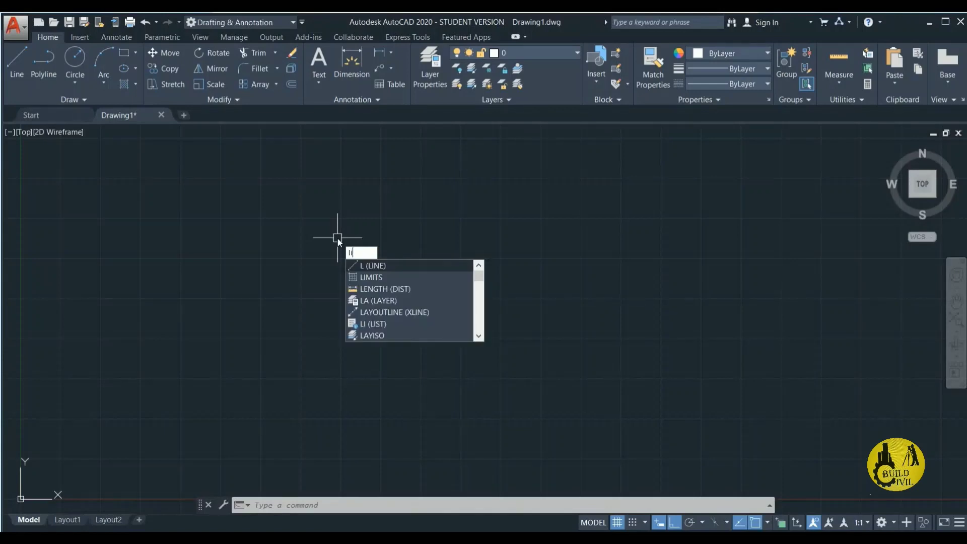
pyautogui.write('im')
pyautogui.press('Return')
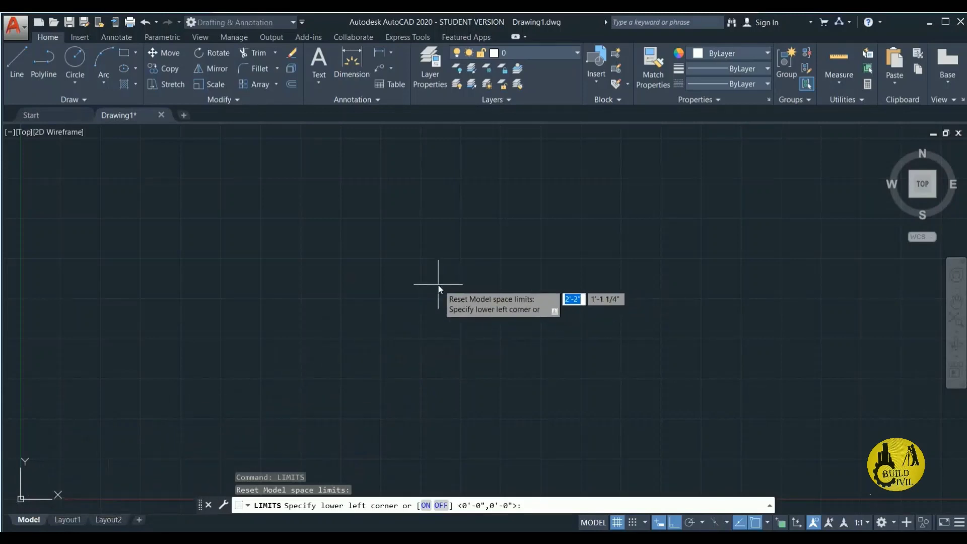
pyautogui.write('0')
pyautogui.press('Tab')
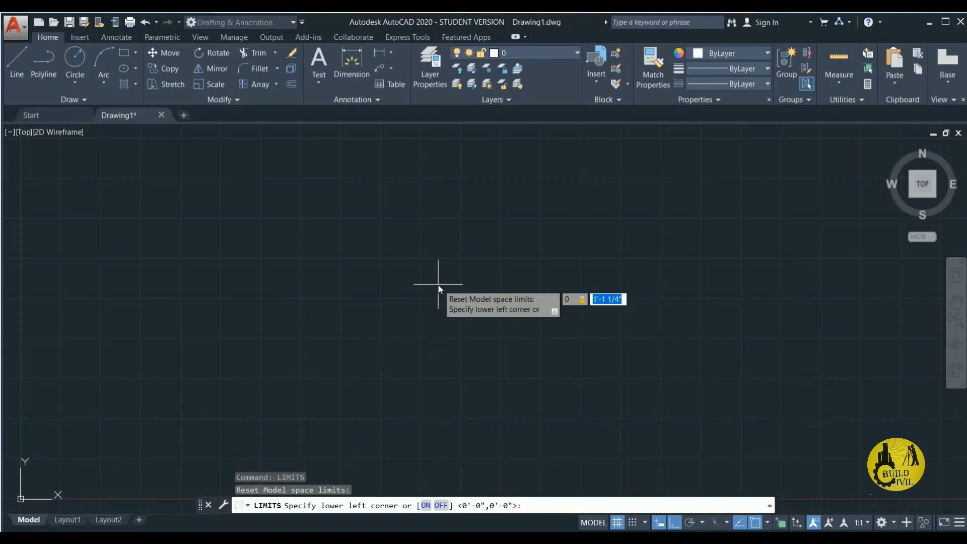
pyautogui.write('0')
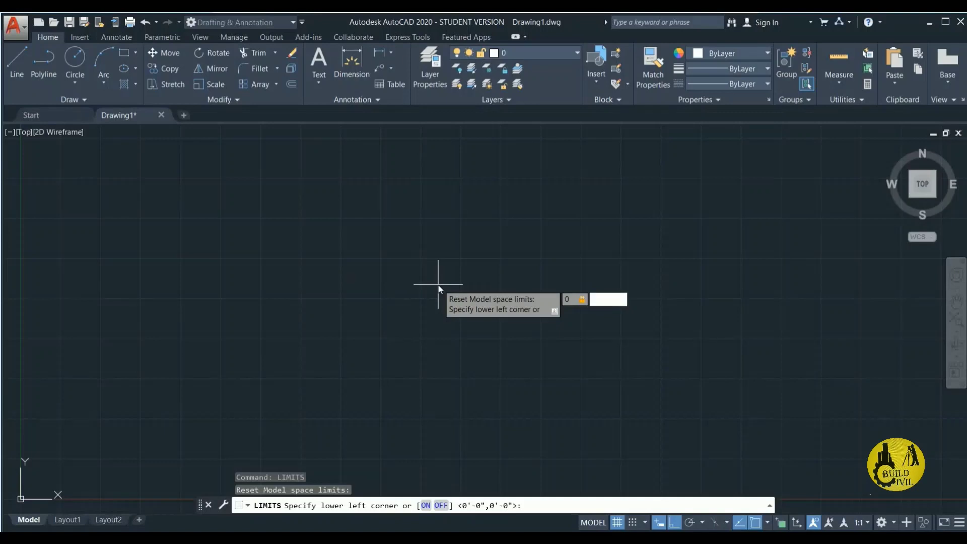
pyautogui.press('Return')
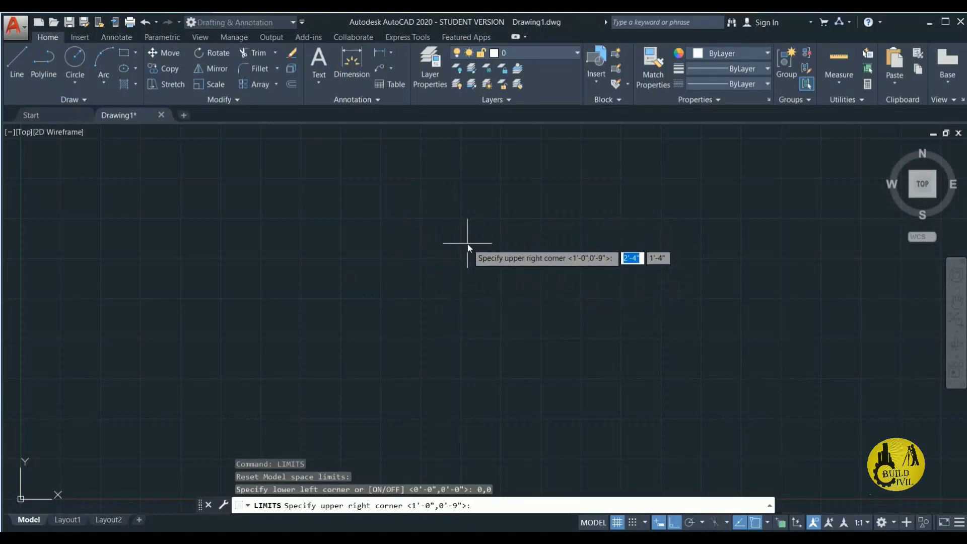
# Set the upper right corner of the model space limits to 100,100.
pyautogui.write('100')
pyautogui.press('Tab')
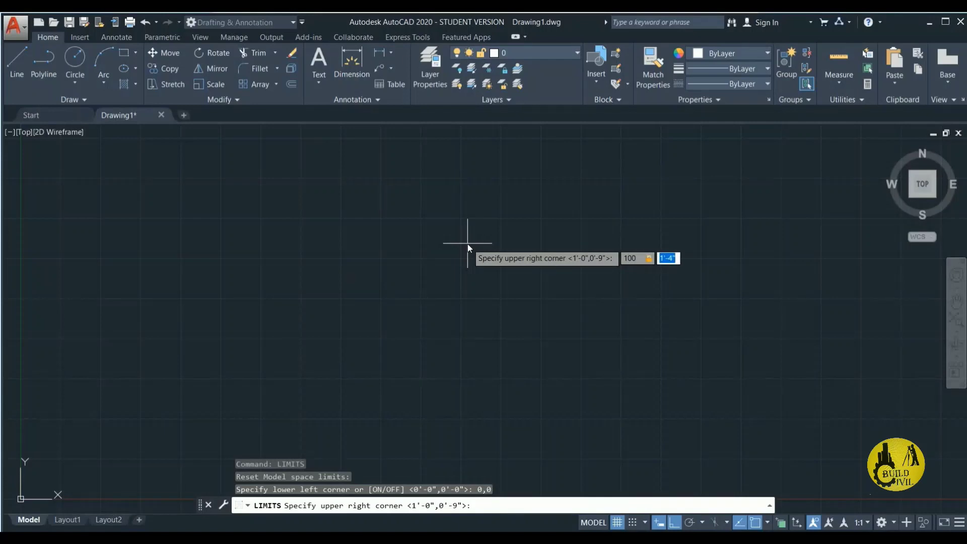
pyautogui.write('100')
pyautogui.press('Return')
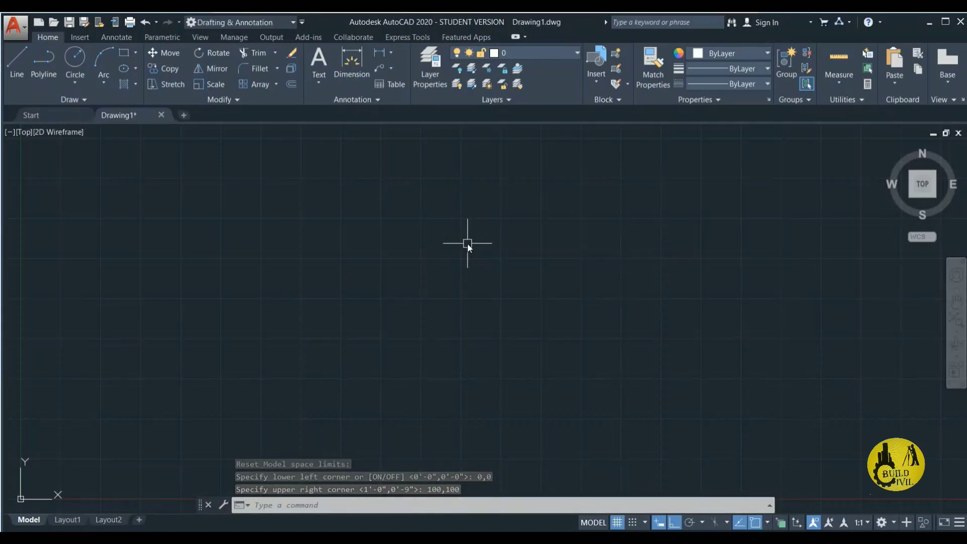
# Zoom with the All option to fit the full drawing limits in the view.
pyautogui.write('Z')
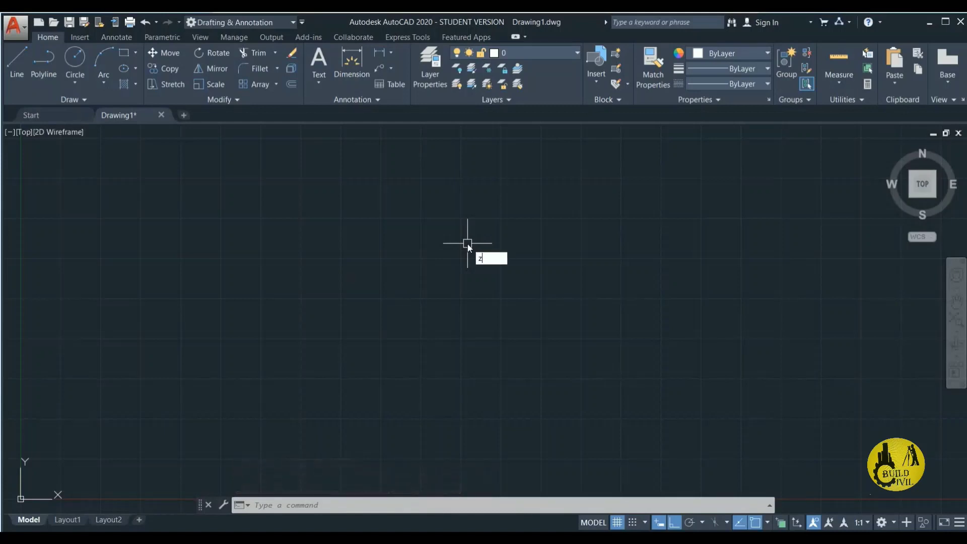
pyautogui.press('Return')
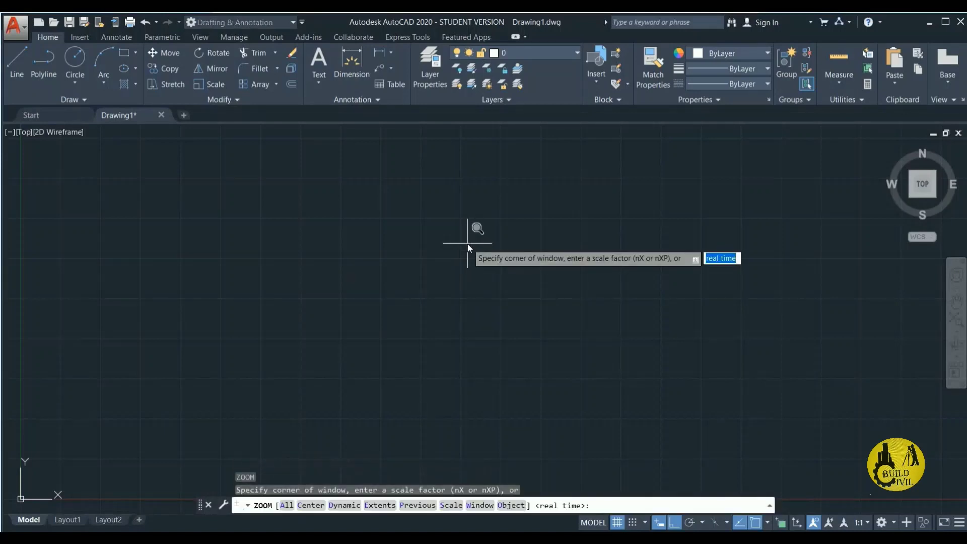
pyautogui.write('a')
pyautogui.press('Return')
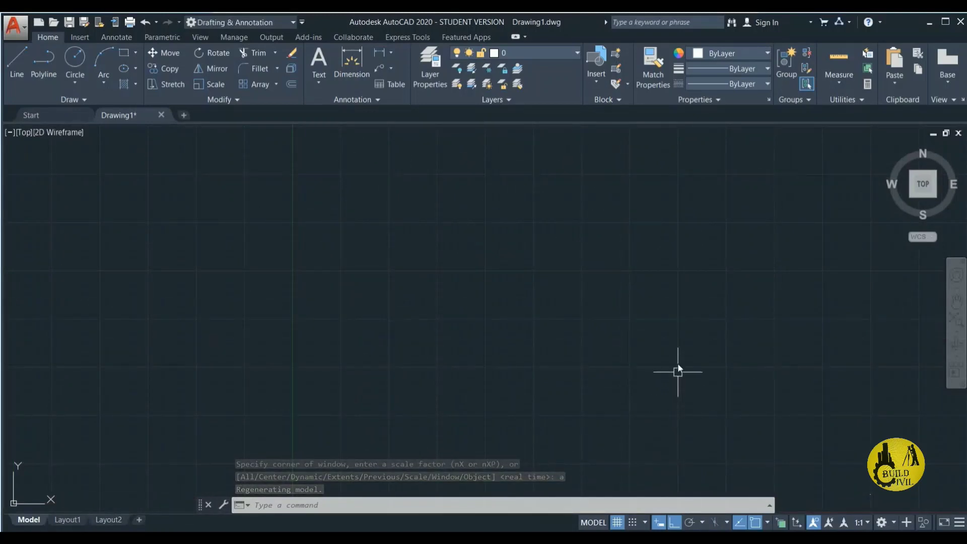
pyautogui.rightClick(515, 195)
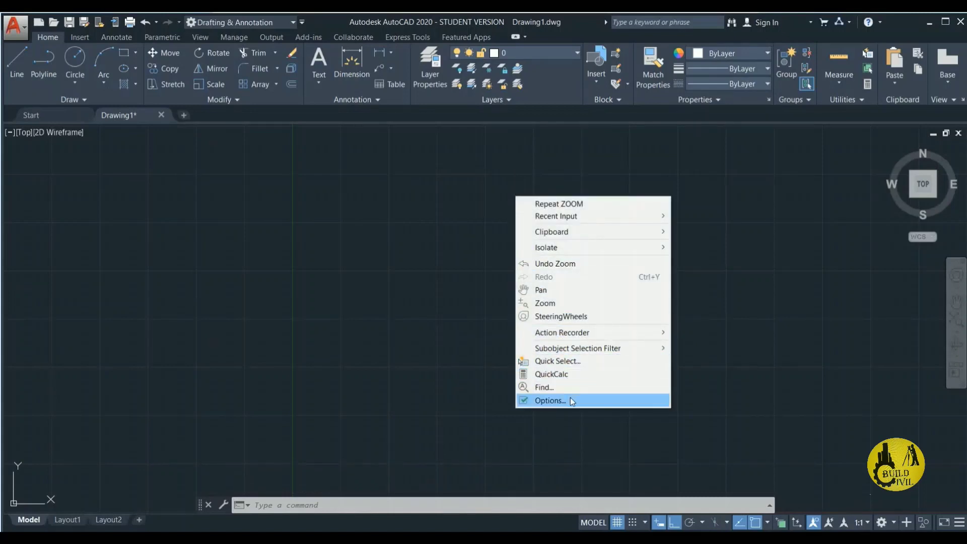
pyautogui.click(554, 400)
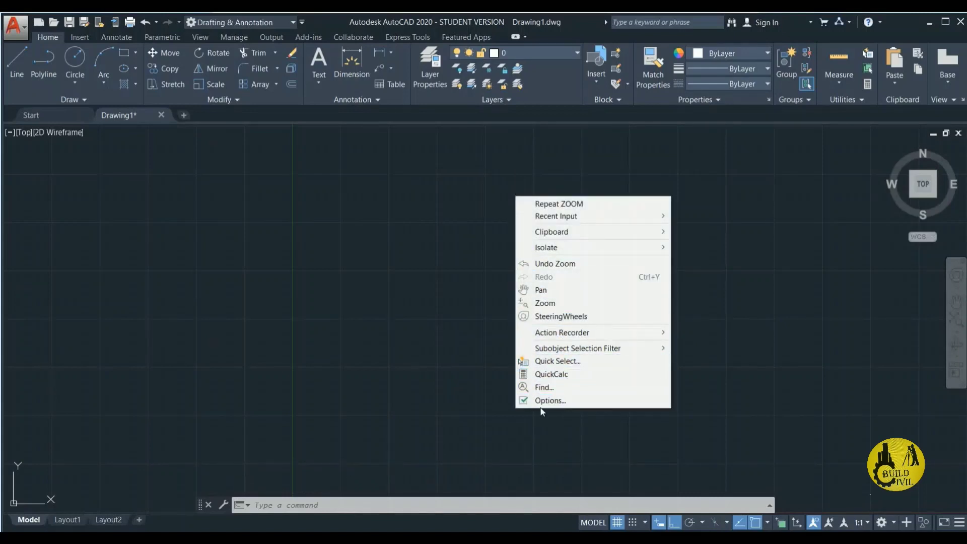
pyautogui.click(403, 397)
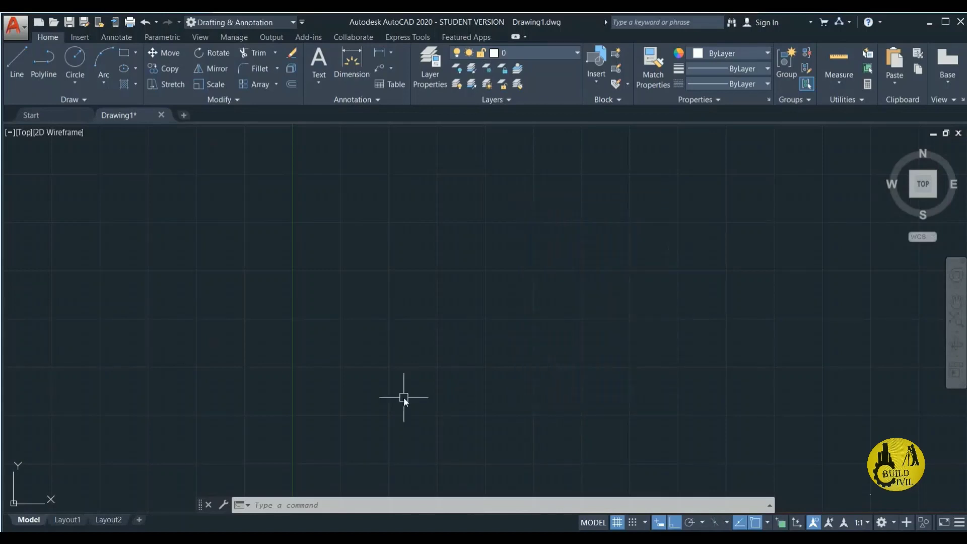
# Open the Options dialog with OP, reduce the pickbox size slightly in the selection settings, and accept.
pyautogui.write('OP')
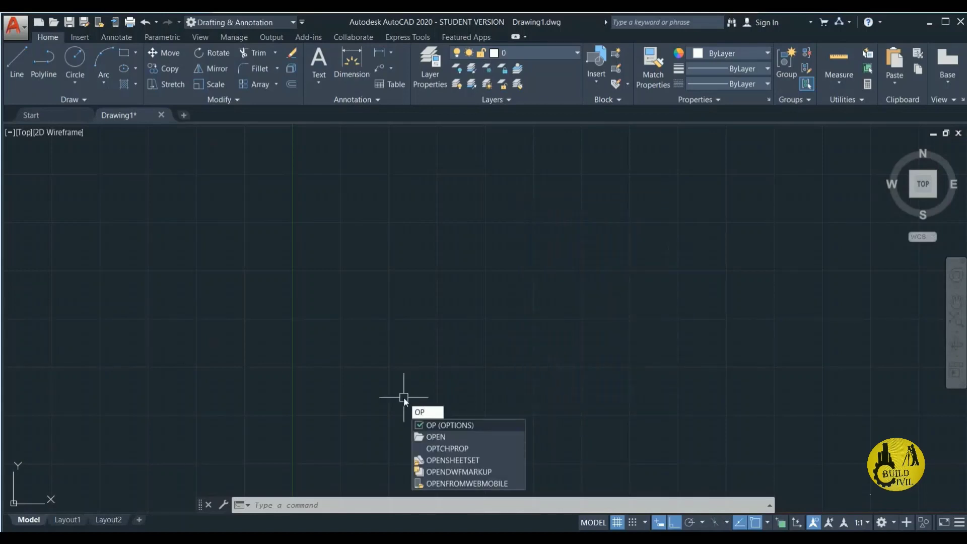
pyautogui.press('Return')
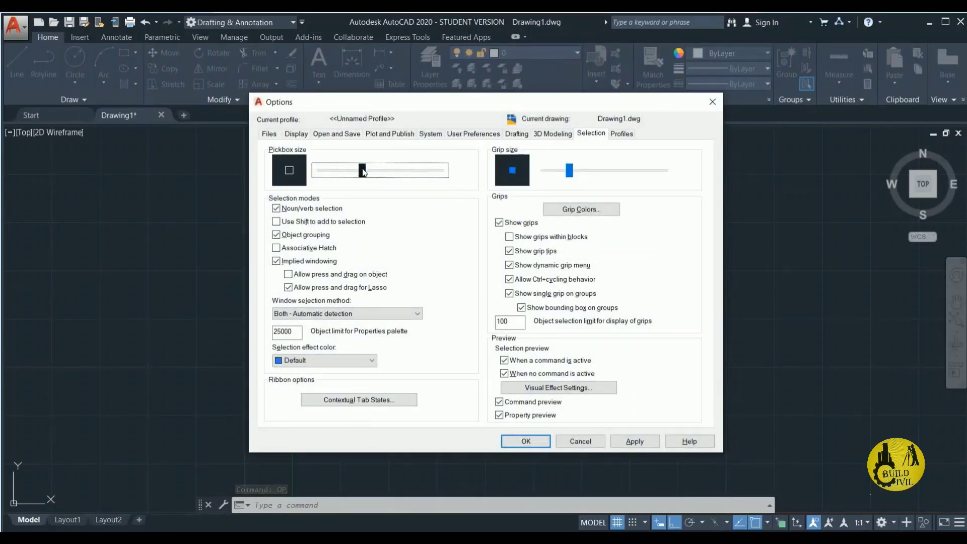
pyautogui.moveTo(364, 172)
pyautogui.mouseDown()
pyautogui.moveTo(371, 172)
pyautogui.moveTo(356, 176)
pyautogui.mouseUp()
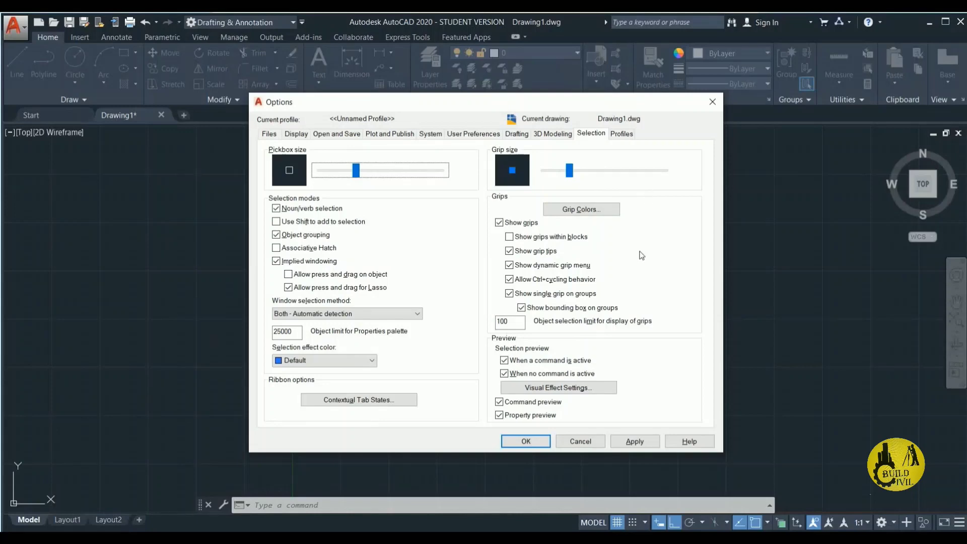
pyautogui.click(543, 438)
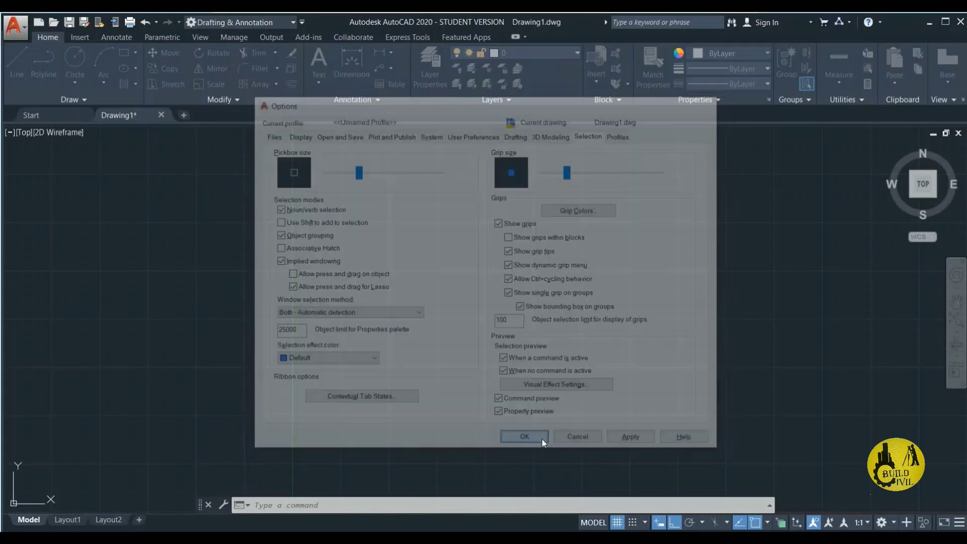